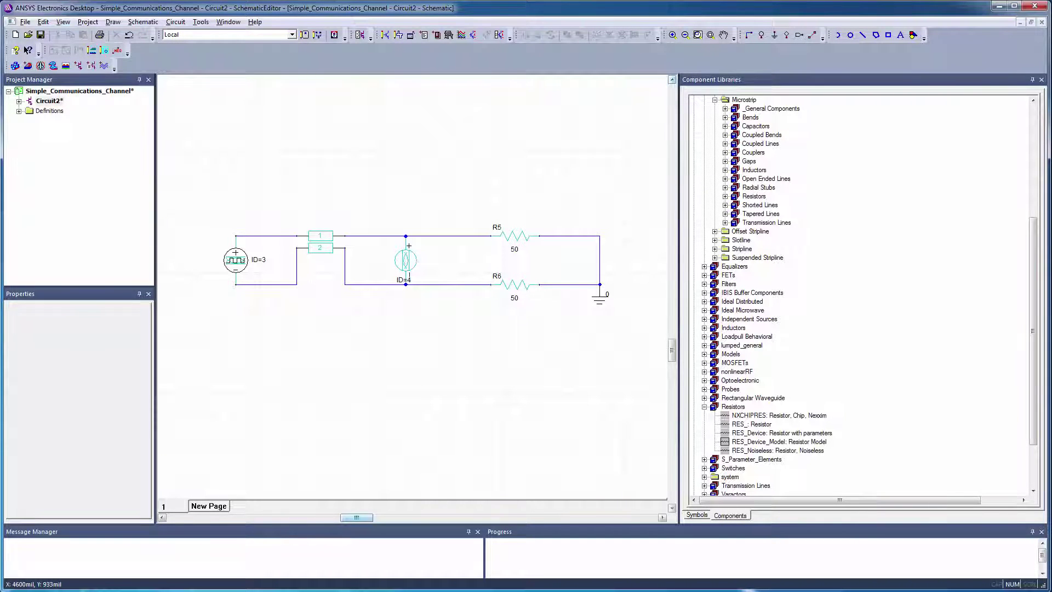
Zoom in on the channel schematic so the coupled line and other components appear larger
scroll(411, 283, up, 3)
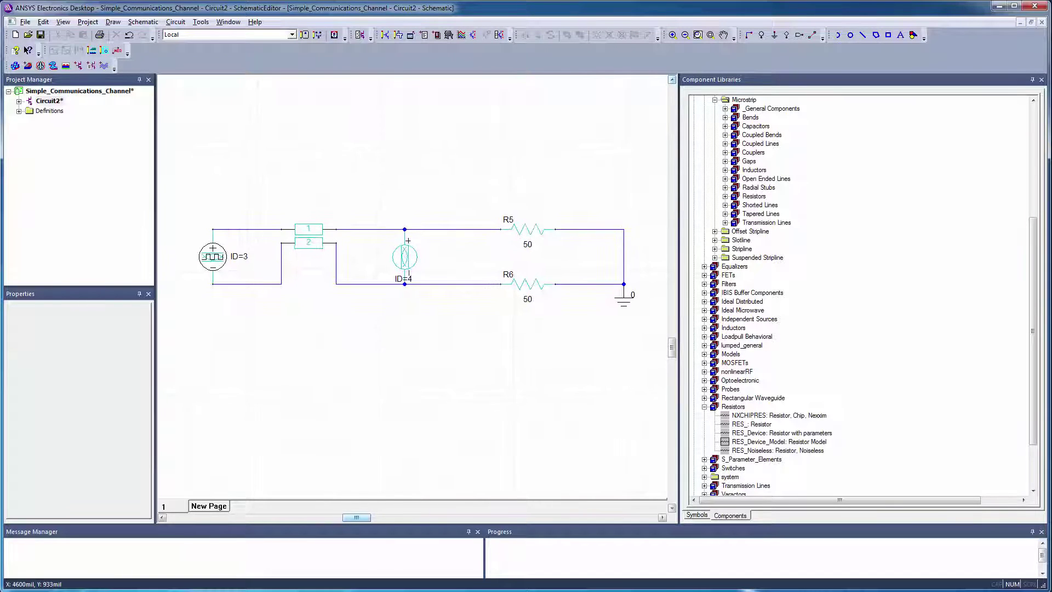
scroll(404, 284, up, 1)
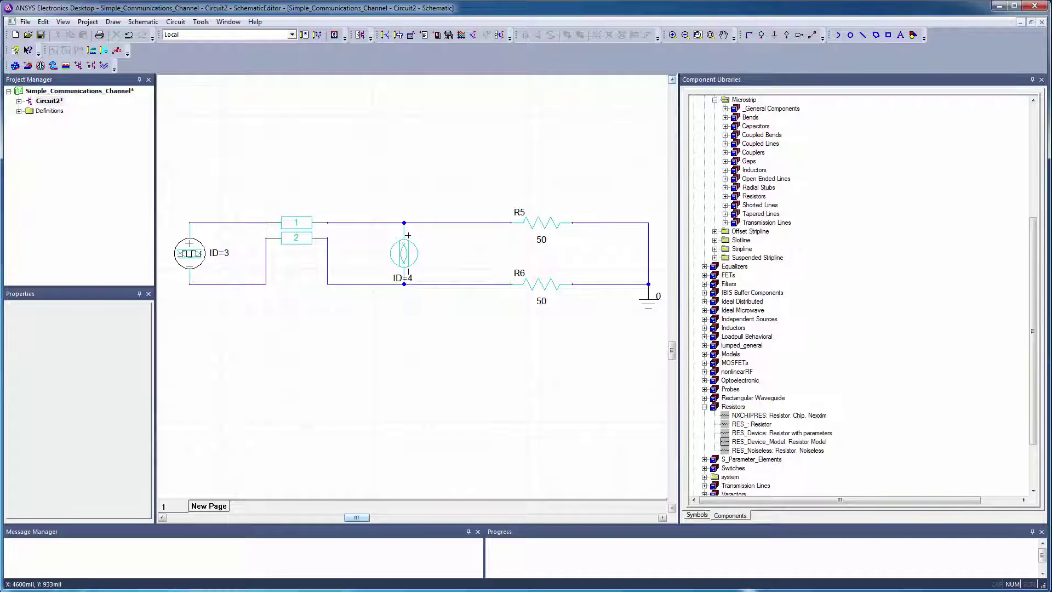
key(ctrl+v)
Bind coupled line W2's W parameter to a new variable Width set to 1.2 mm
double_click(306, 233)
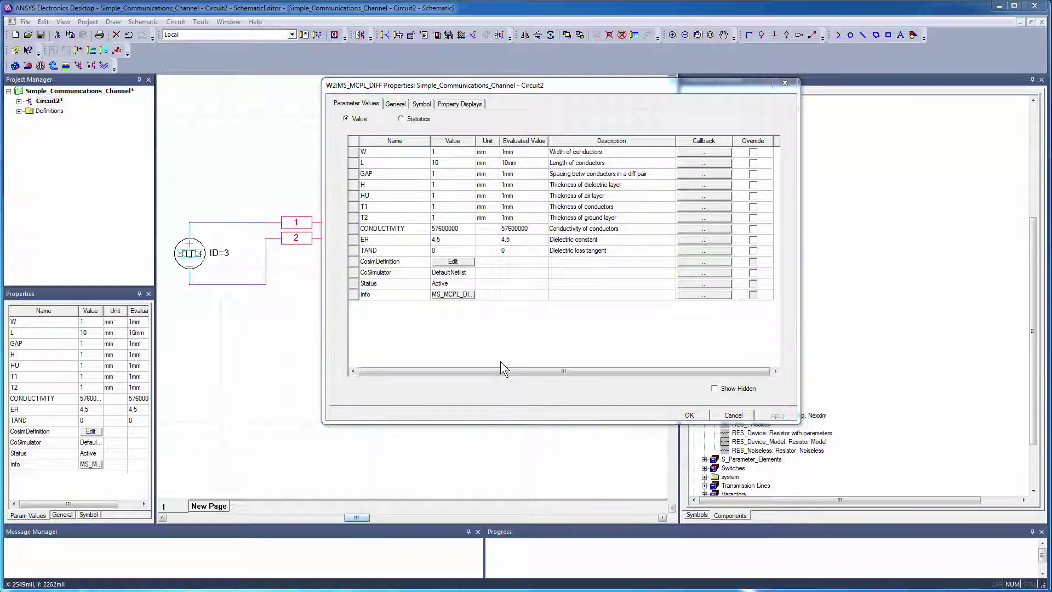
click(448, 152)
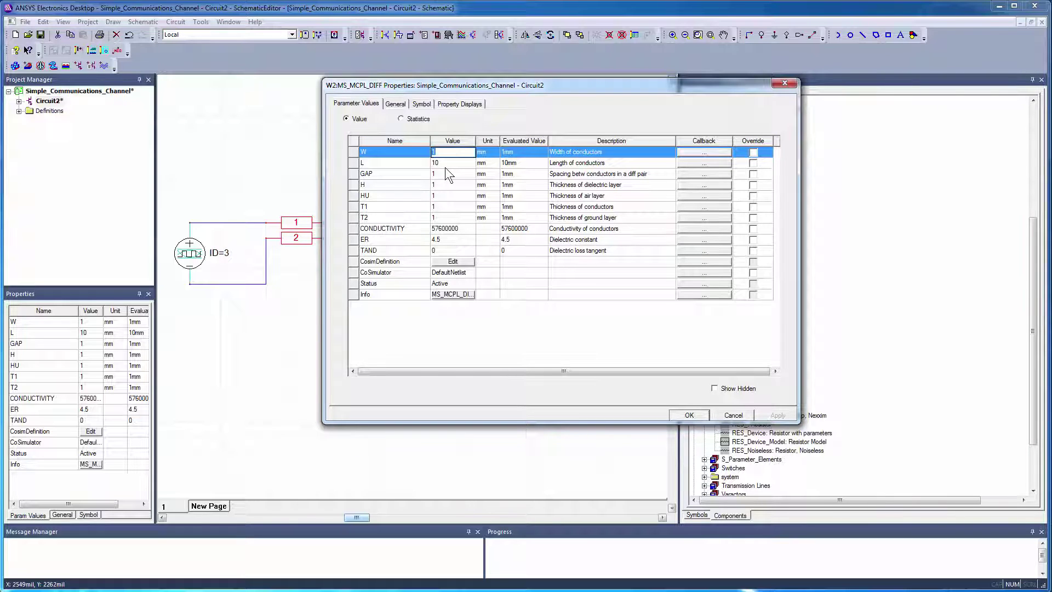
text(Width)
key(Return)
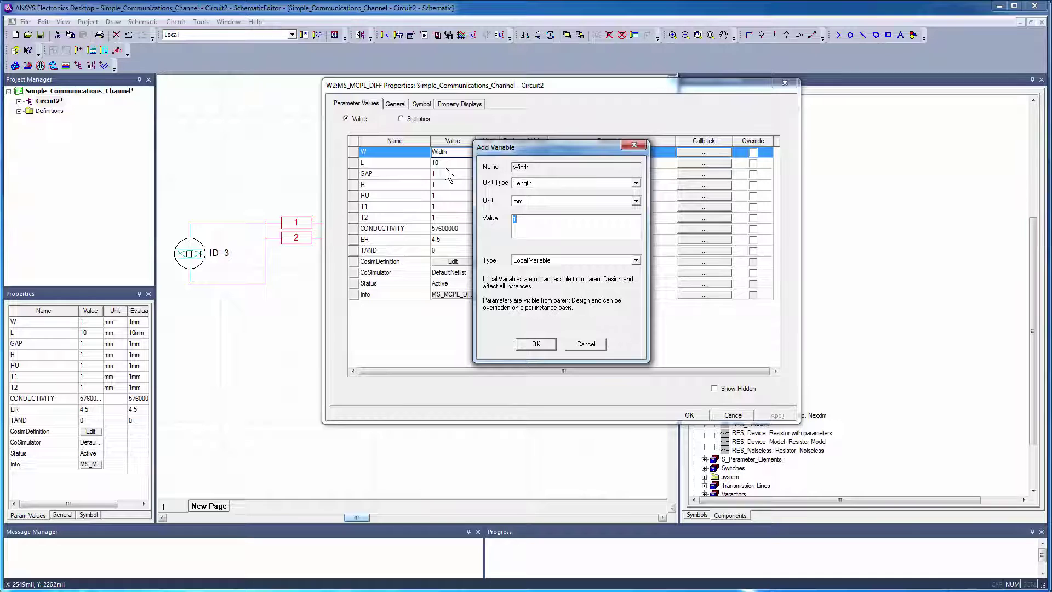
click(526, 223)
text(.2)
click(529, 344)
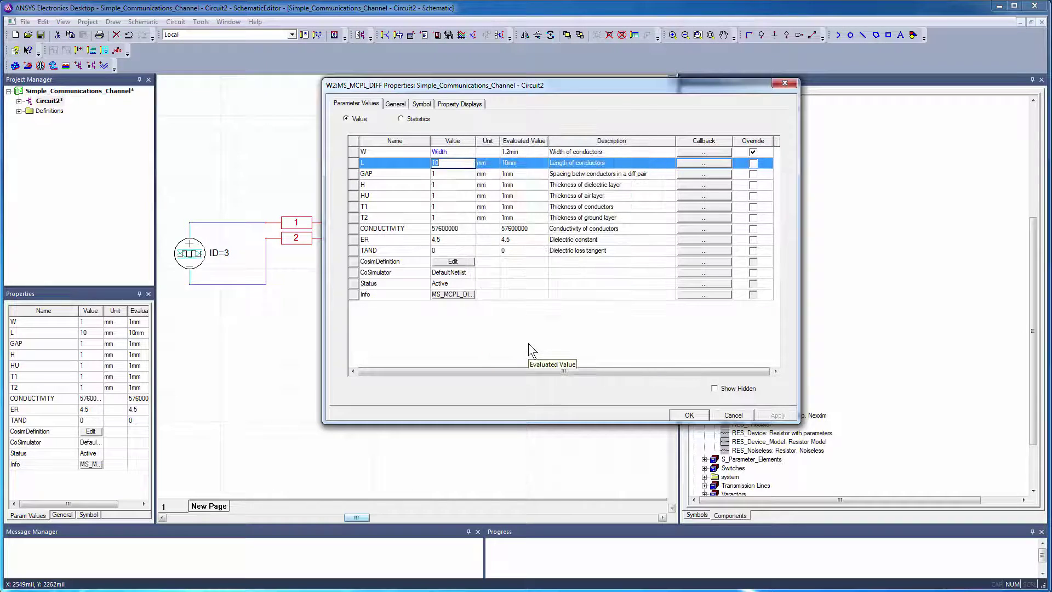
Bind W2's L parameter to a new variable length set to 254 mm
text(length)
key(Tab)
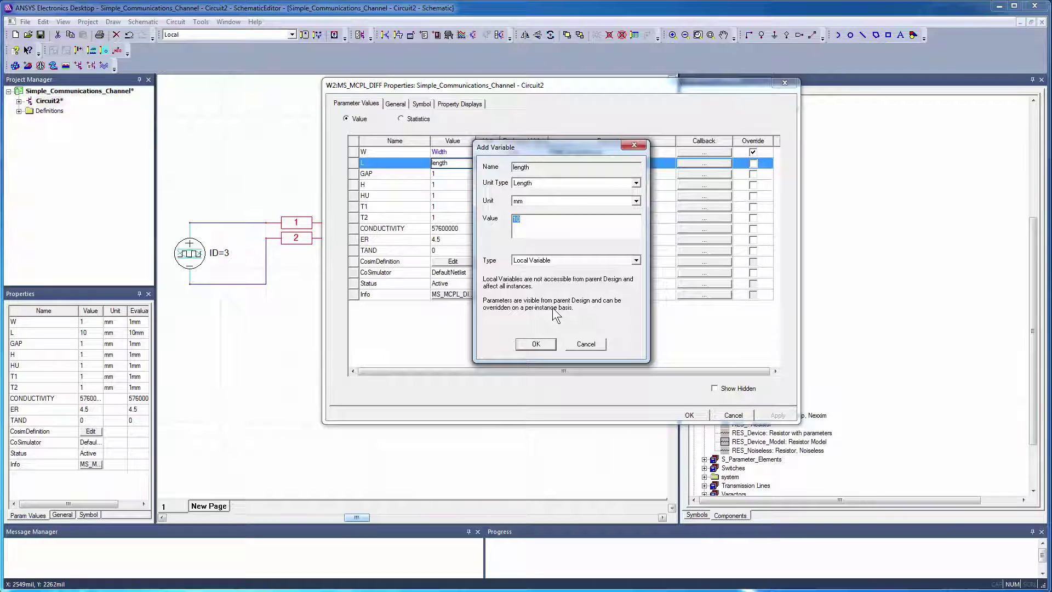
text(254)
click(535, 344)
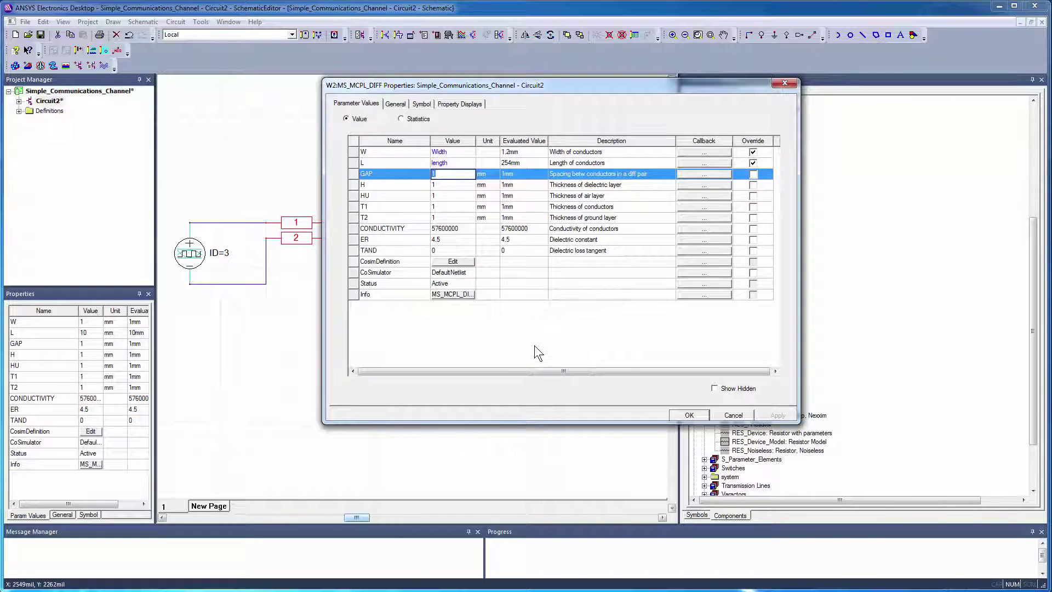
Enter GAP 1.6, HU 5, T1 0.15 and T2 0.15 mm for W2 and apply
text(1.6)
click(447, 197)
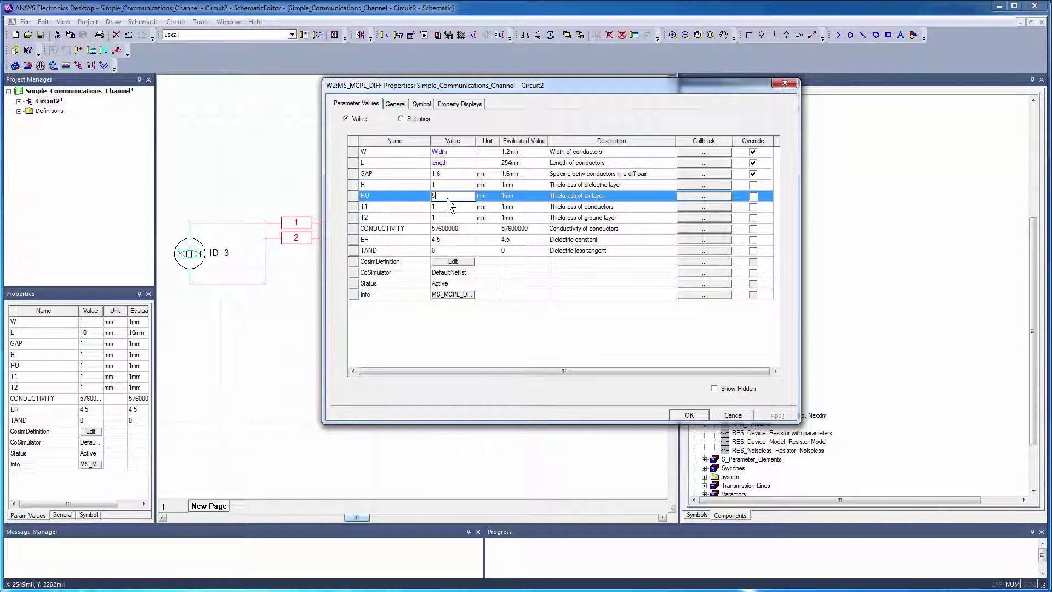
click(445, 208)
text(0.)
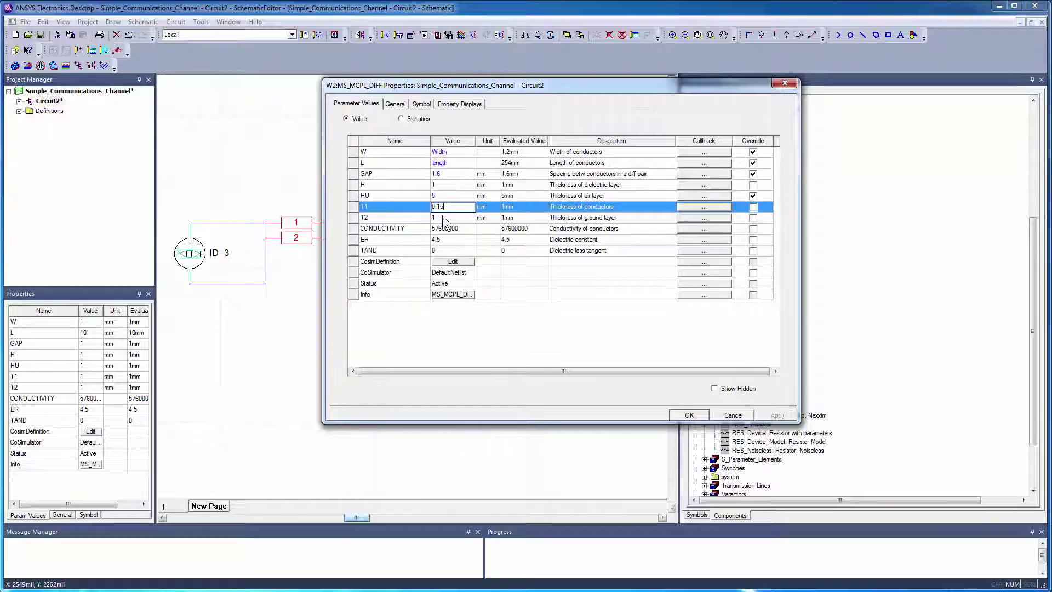
text(15)
click(441, 218)
text(0.15)
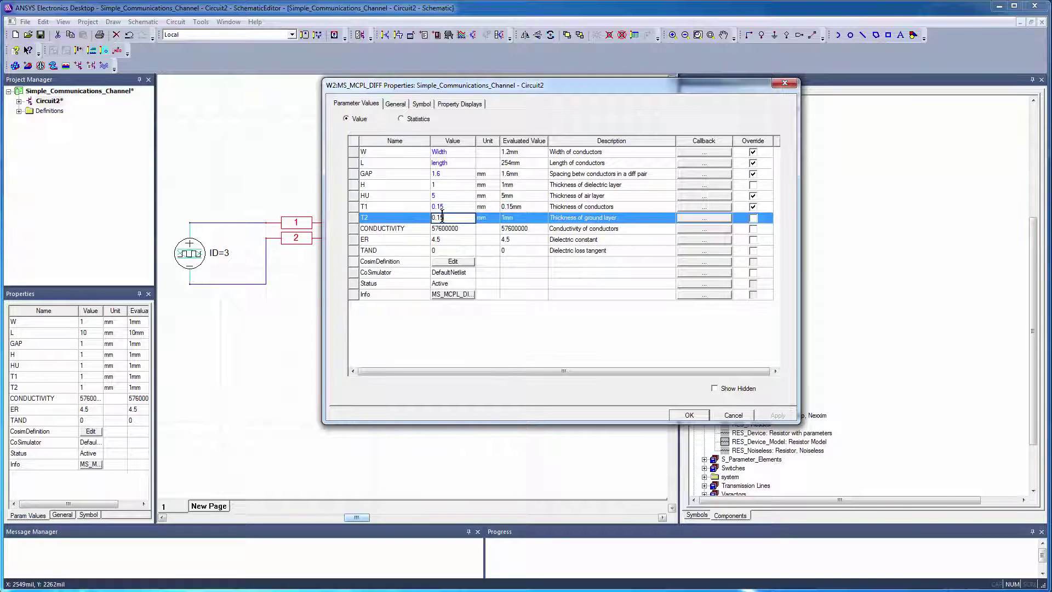
click(448, 304)
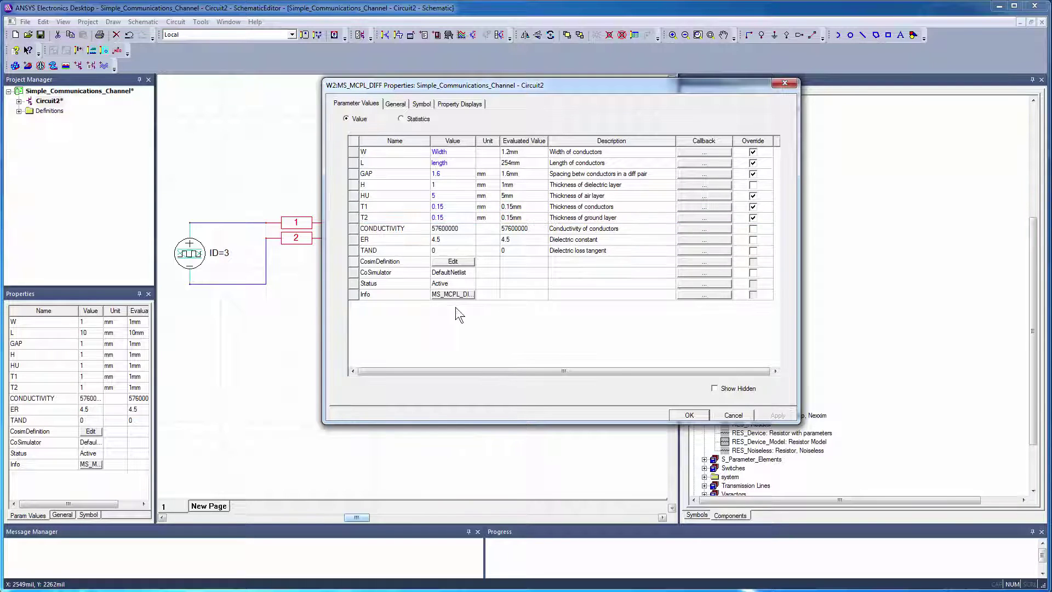
click(690, 415)
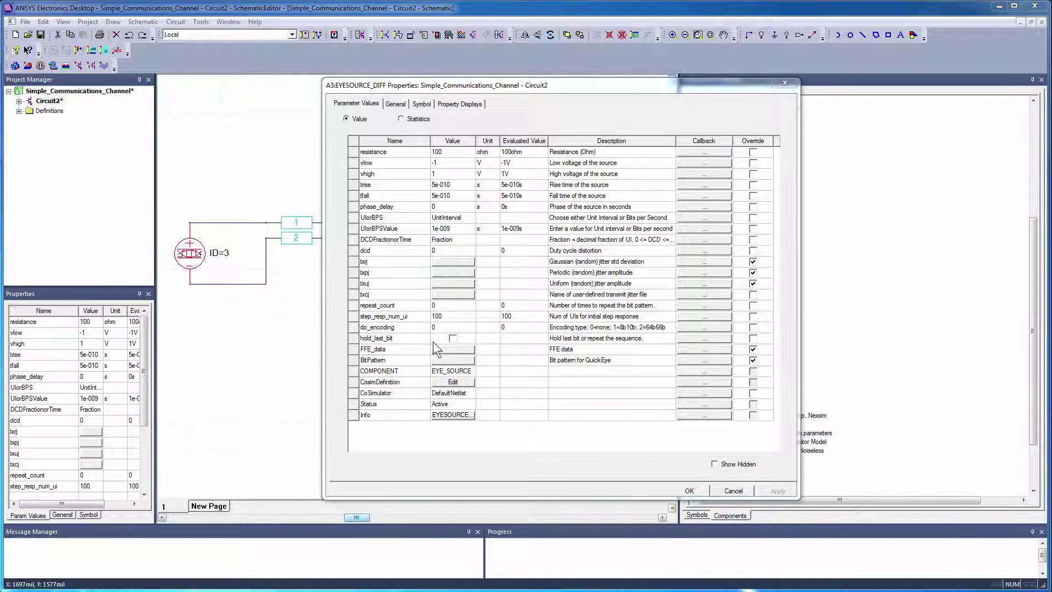
Switch the eye source BitPattern to PRBS data with length 12 and seed 1023
click(455, 360)
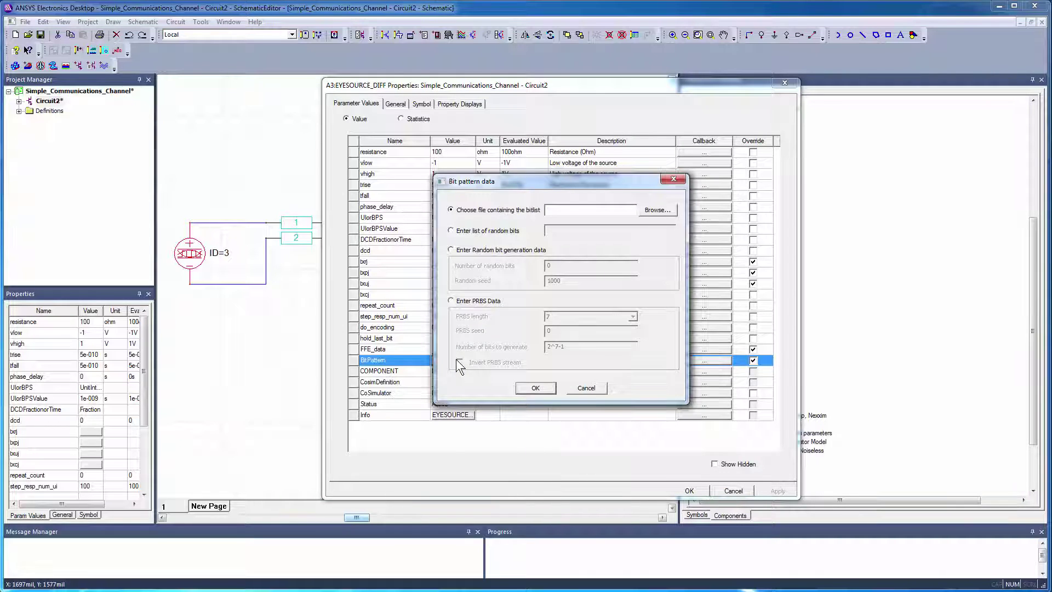
click(451, 301)
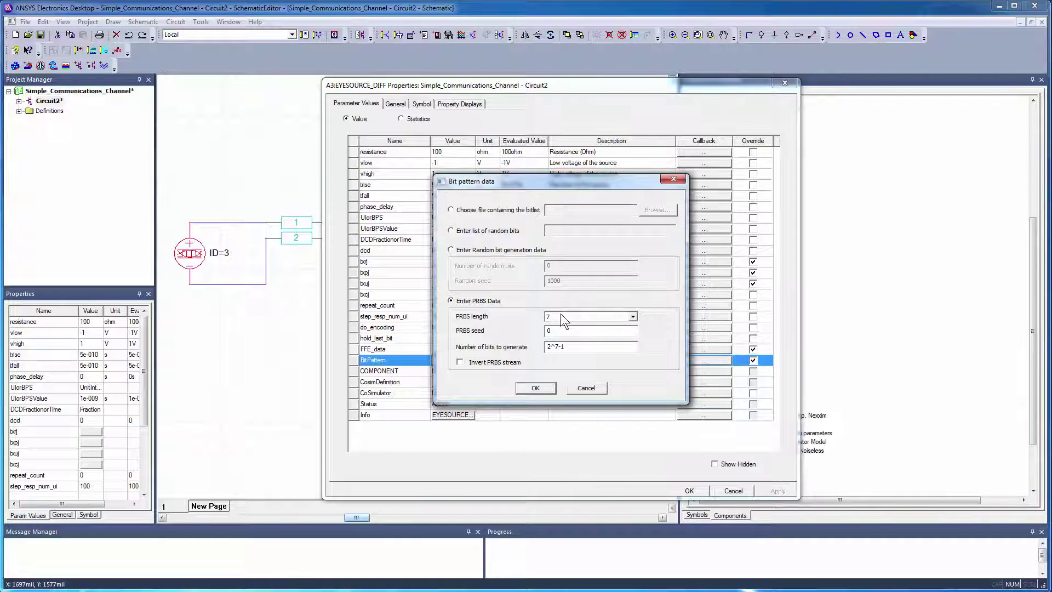
click(632, 317)
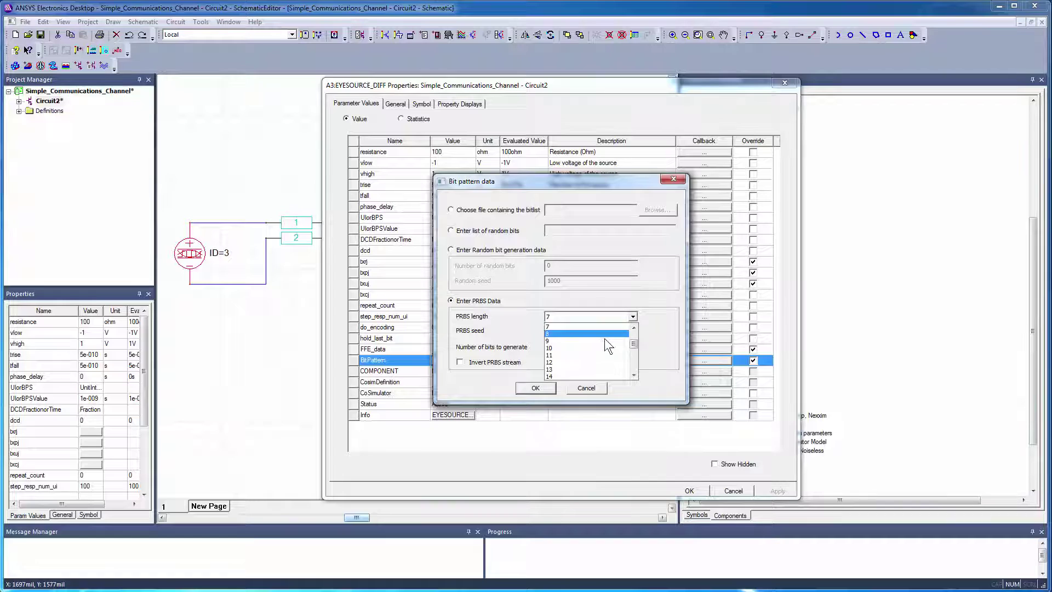
click(570, 362)
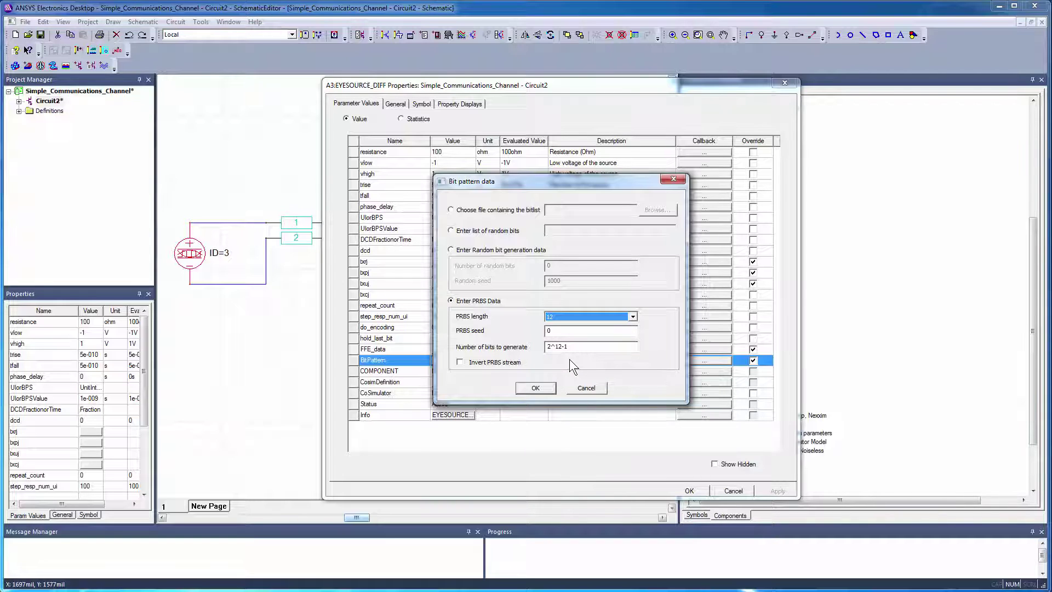
click(546, 330)
text(10)
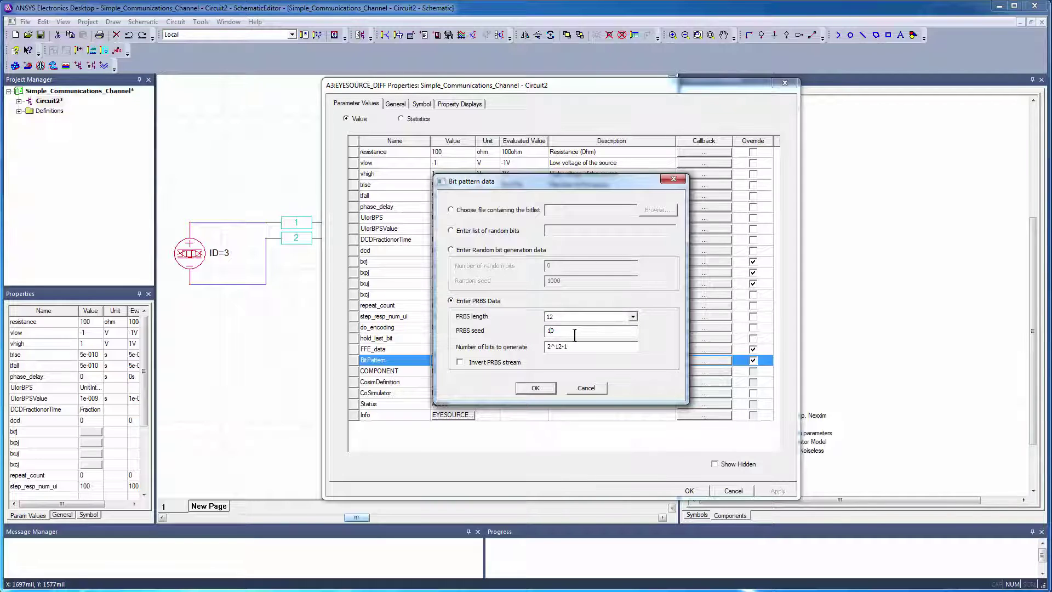
text(23)
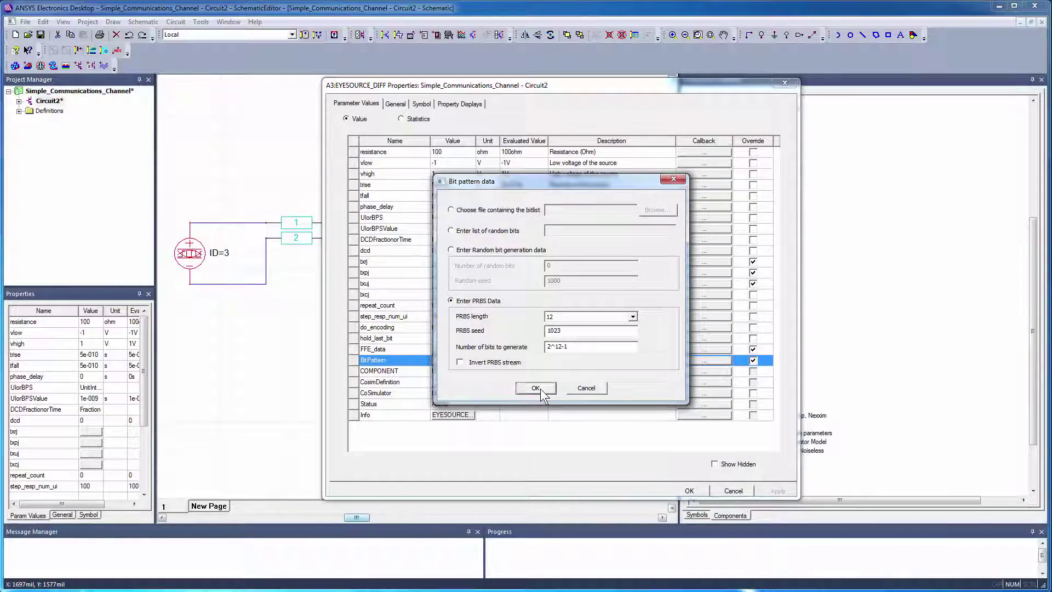
Confirm the PRBS settings, widen the Value column to read the bit pattern, then apply
click(540, 389)
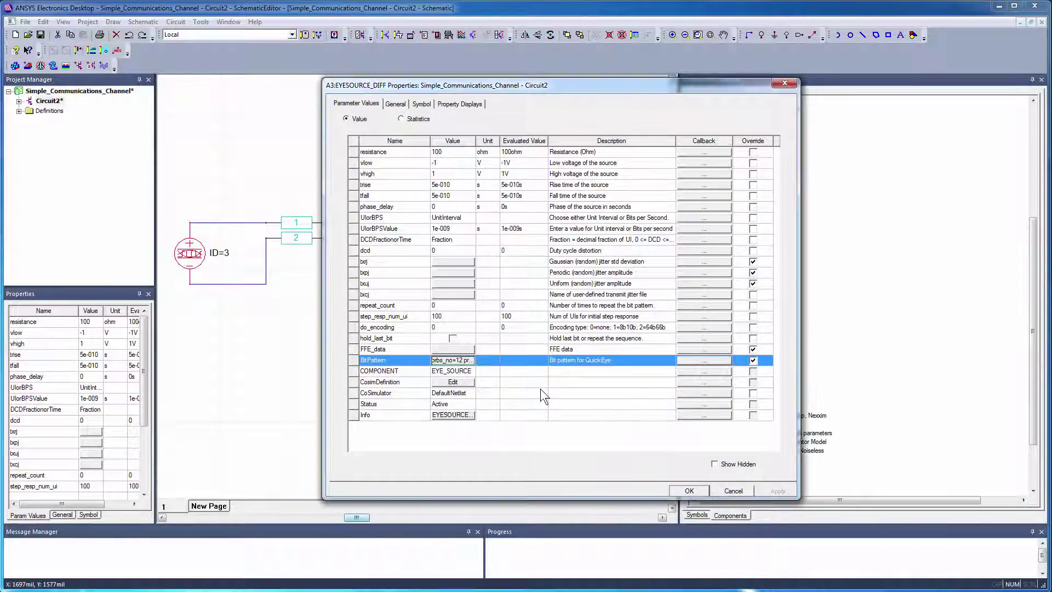
click(561, 429)
drag(499, 141, 625, 143)
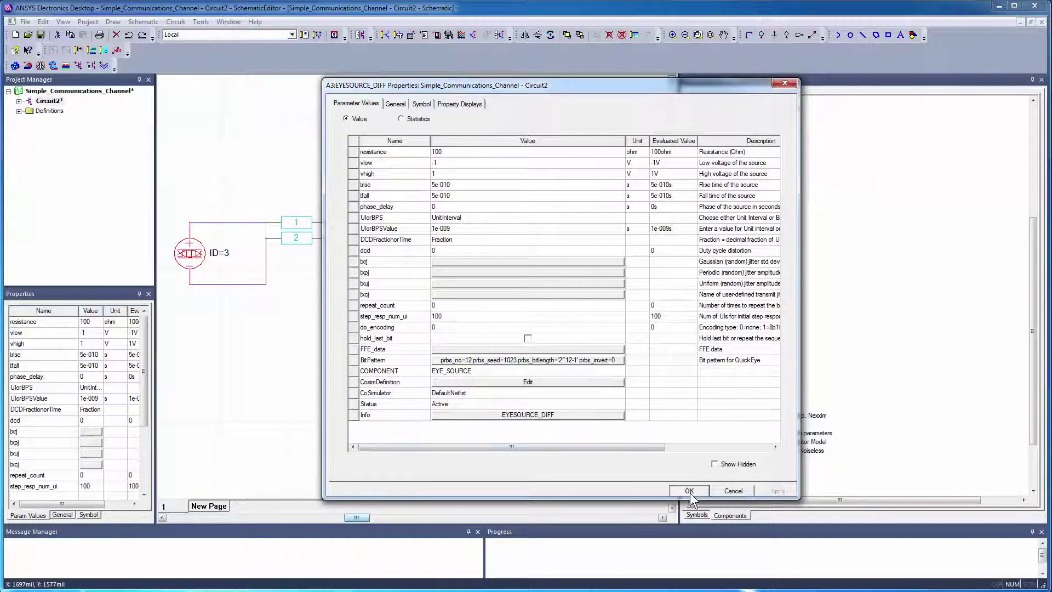
click(690, 491)
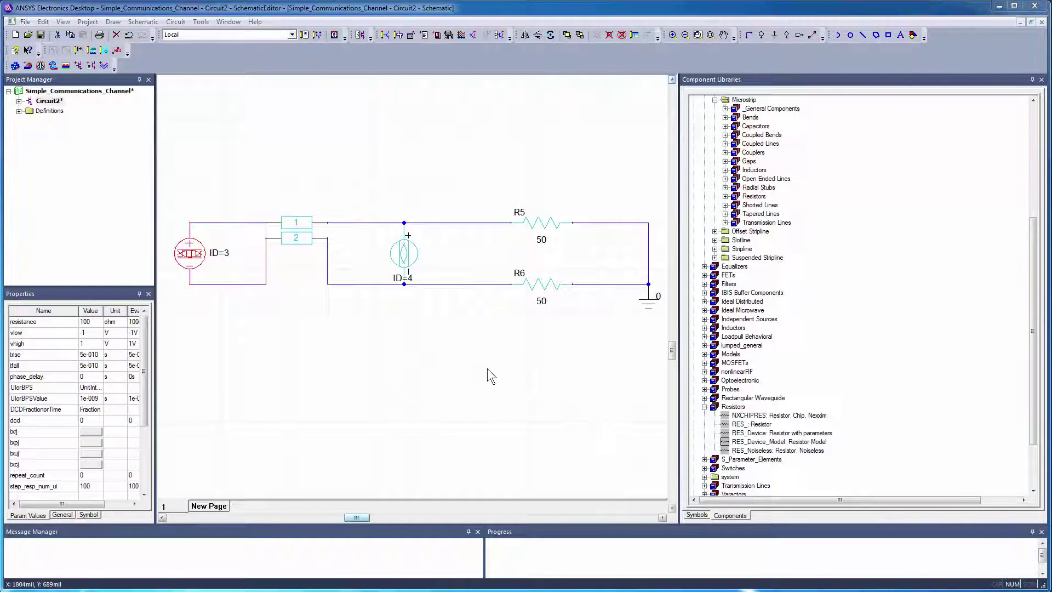
Set the Name of eye probe ID=4 to OutputEye in the Properties panel
click(414, 264)
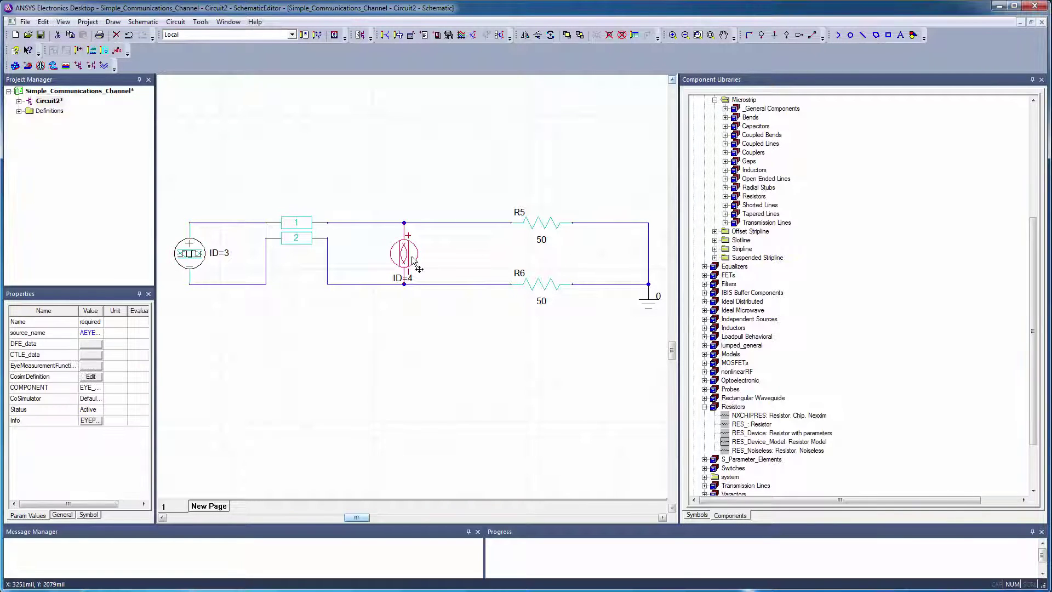
drag(103, 310, 136, 310)
click(106, 323)
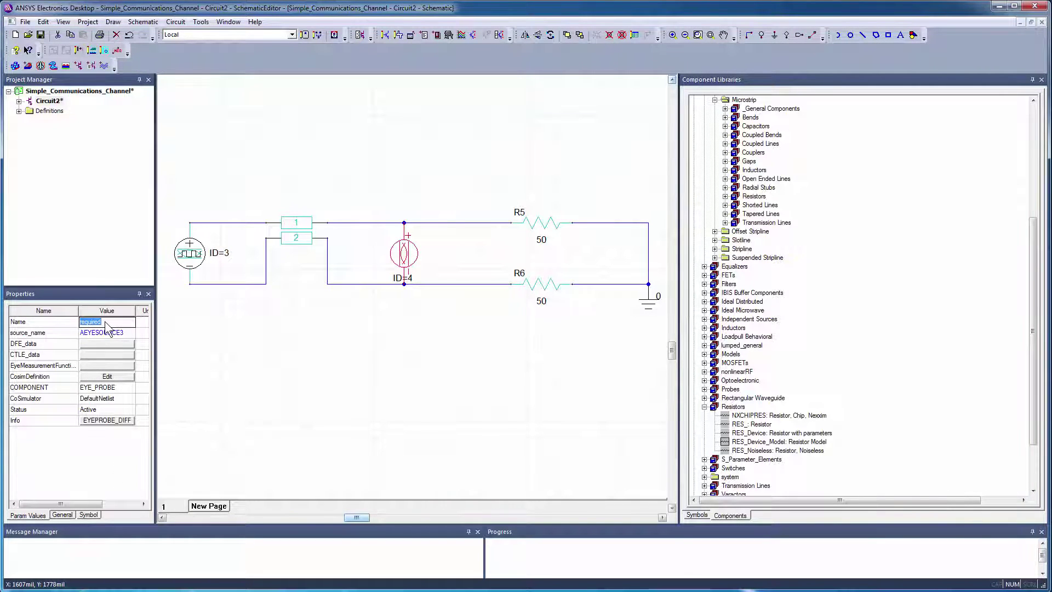
text(OutputEye)
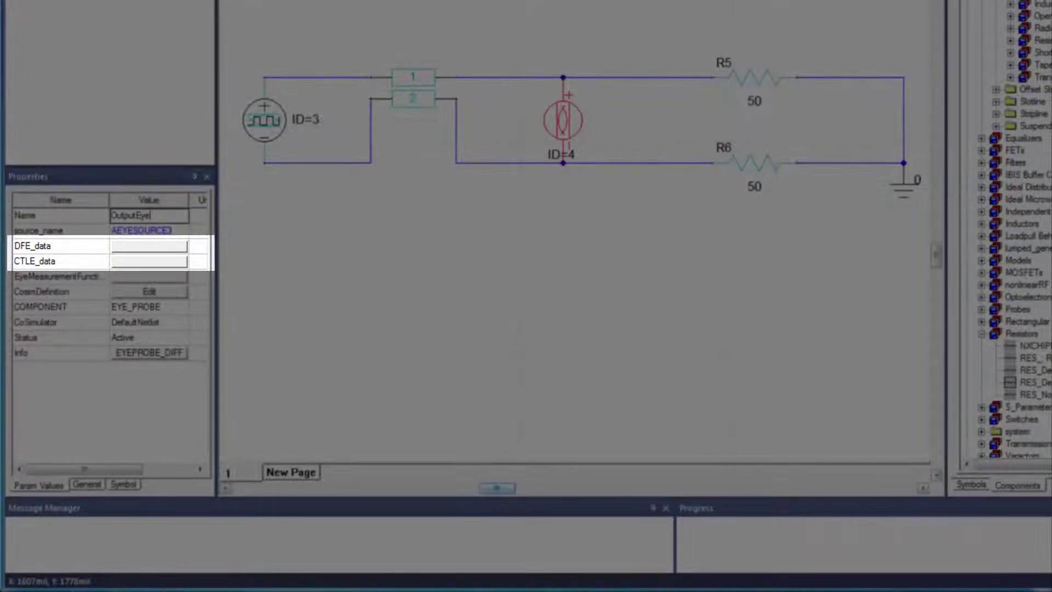
key(Return)
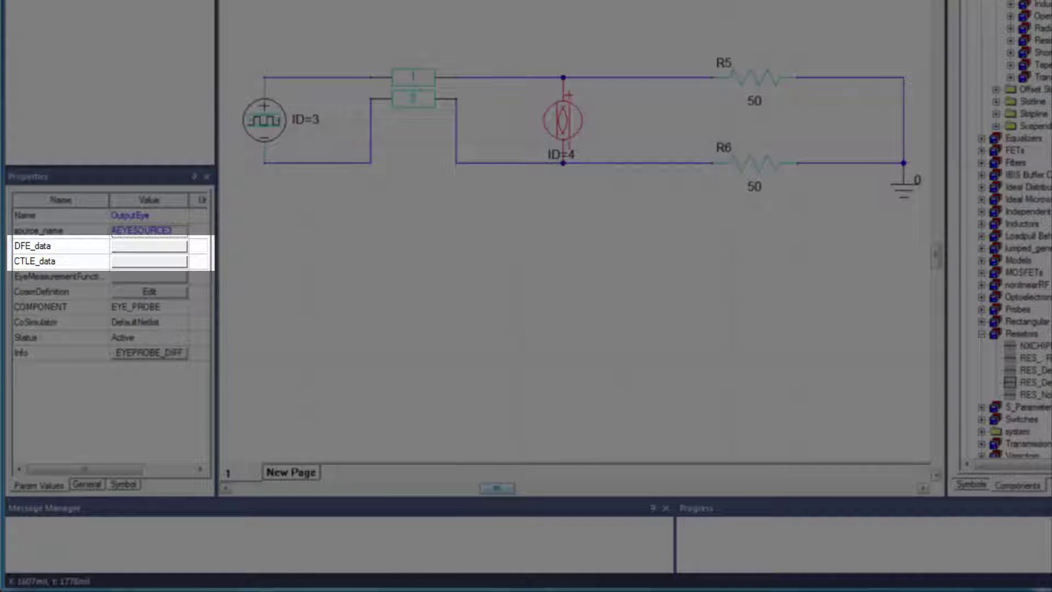